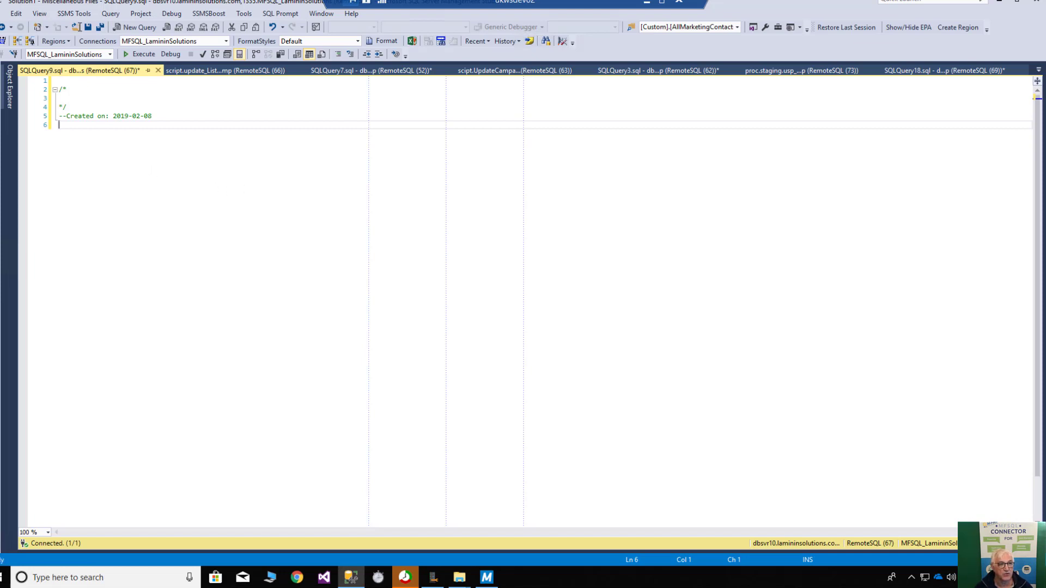
- Browse for a script file to C:\Program Files (x86)\Laminin Solutions\MFSQL Connector Release 4\MFSQL_Release_46\Example Scripts
click(77, 30)
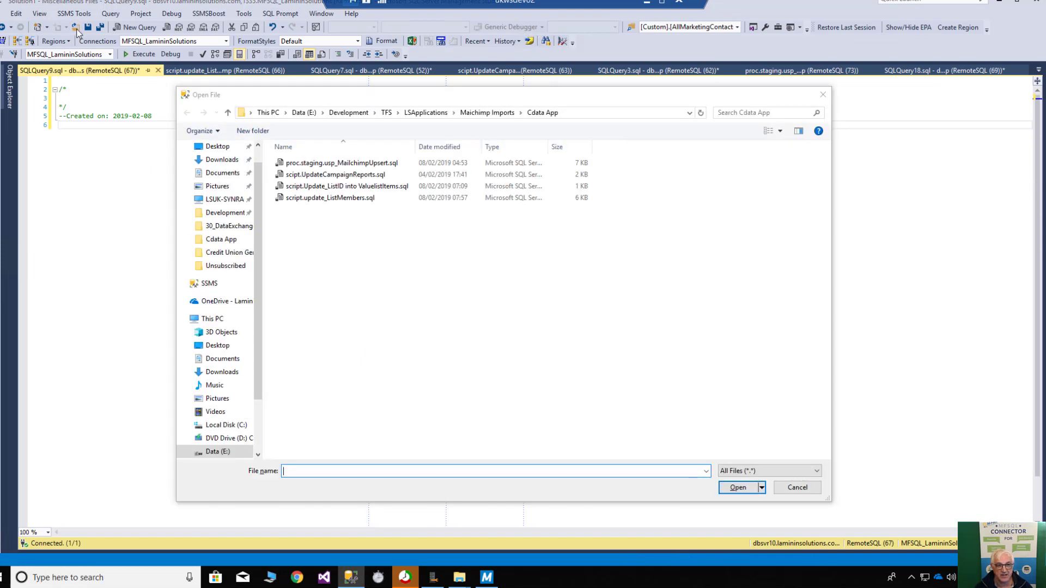
click(267, 112)
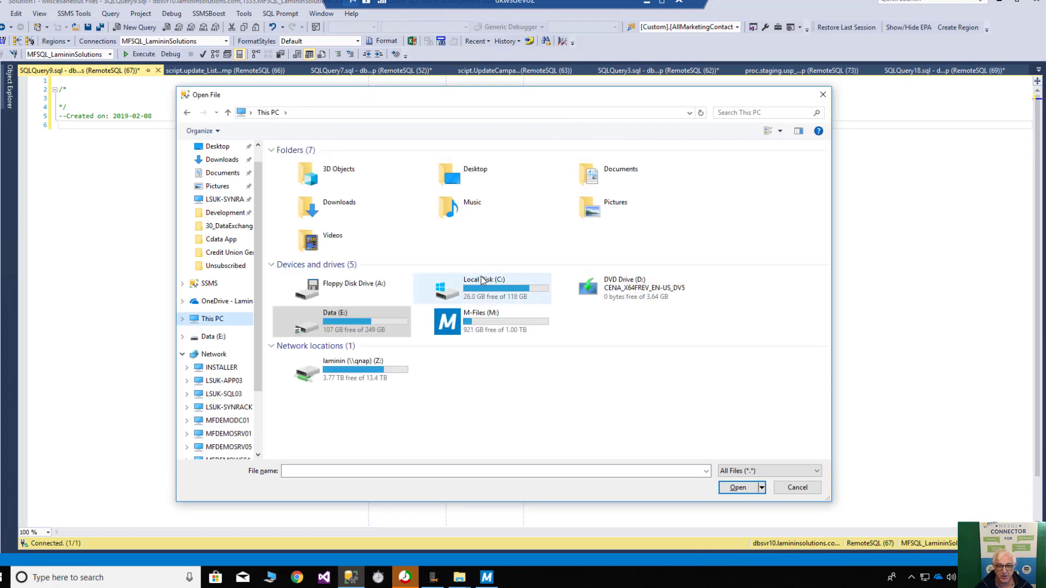
double_click(490, 283)
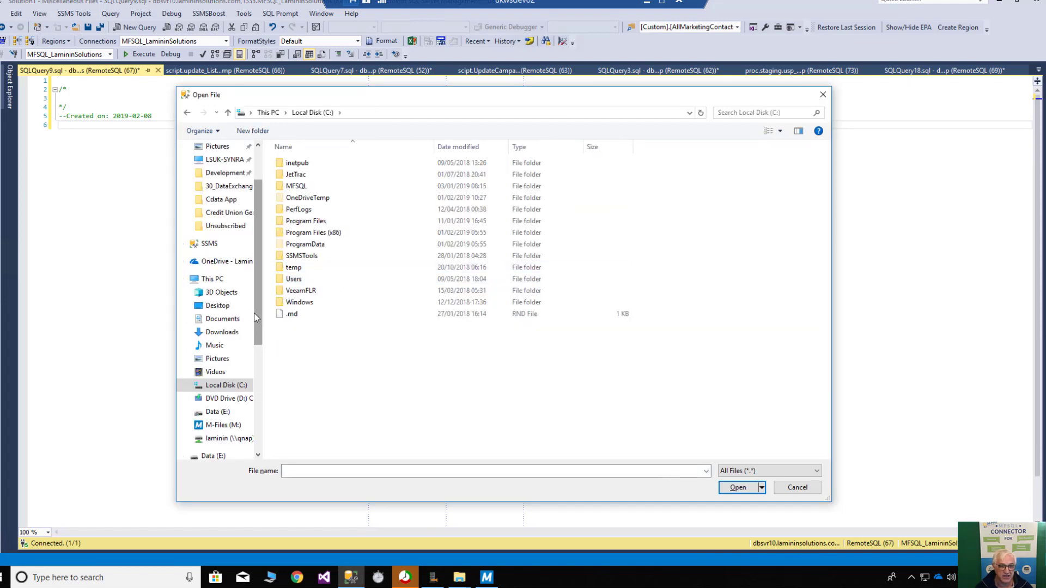
double_click(309, 234)
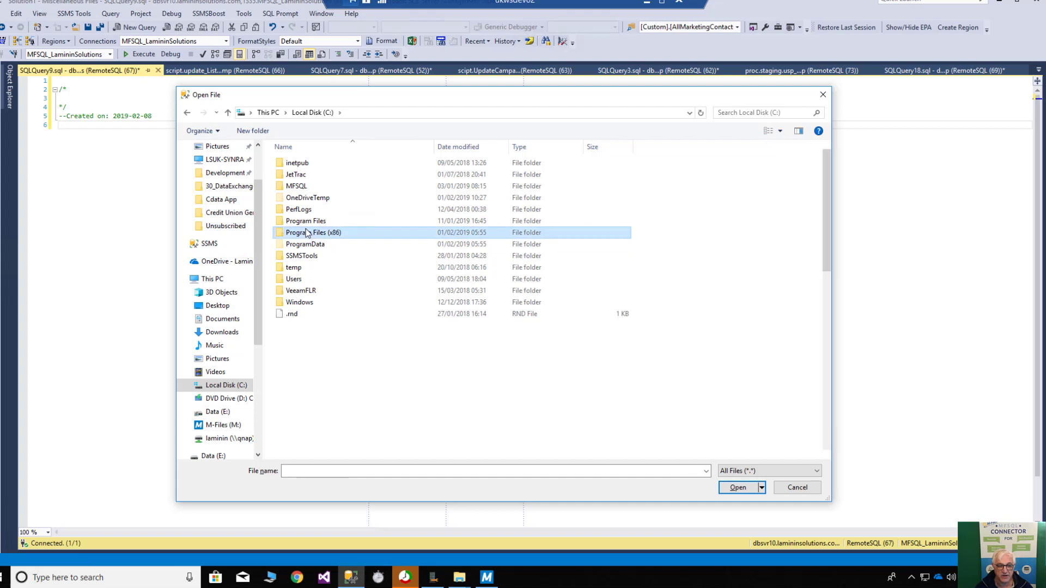
double_click(313, 315)
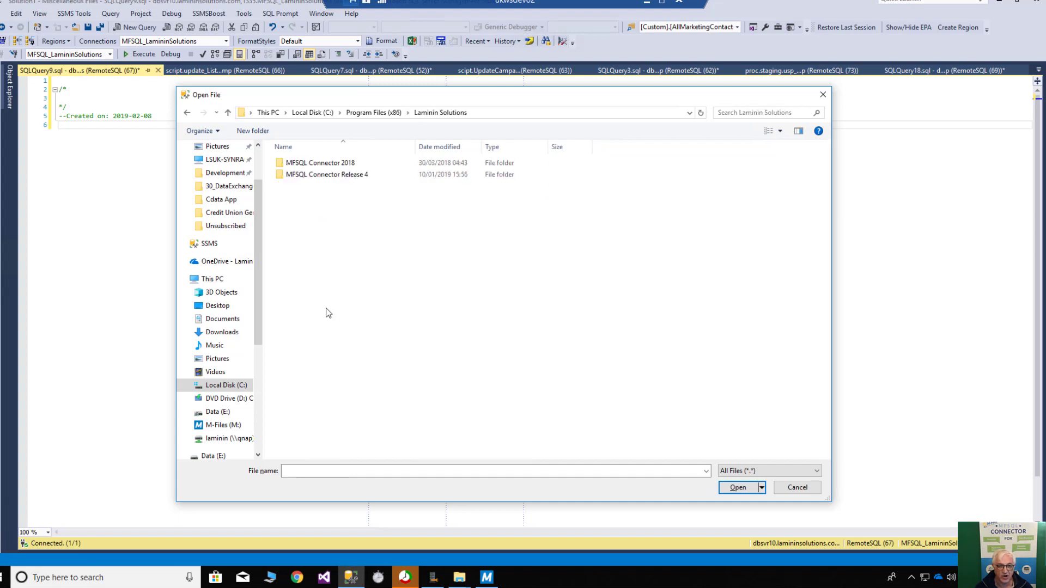
click(314, 175)
double_click(314, 174)
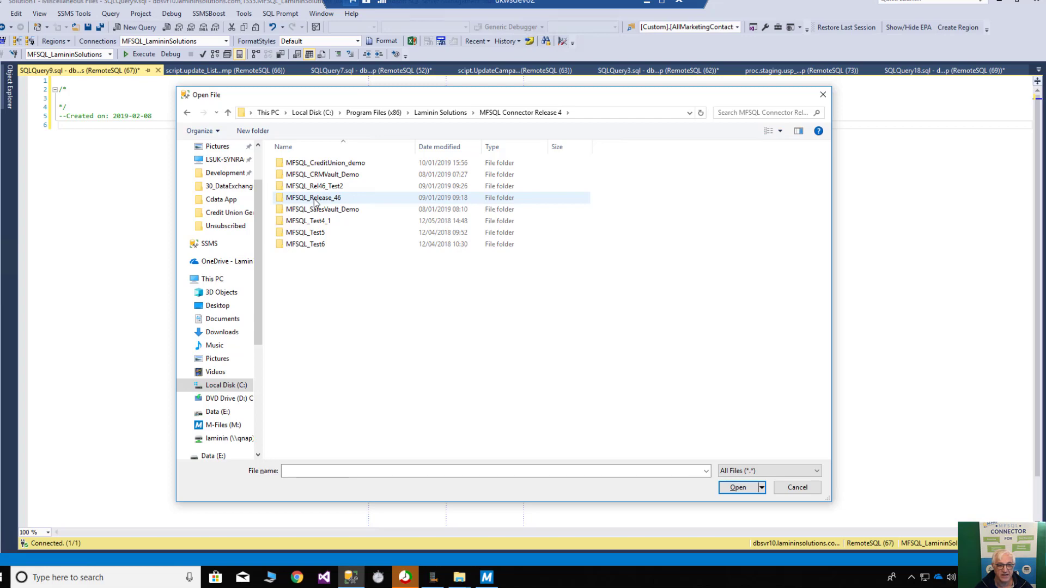
double_click(314, 200)
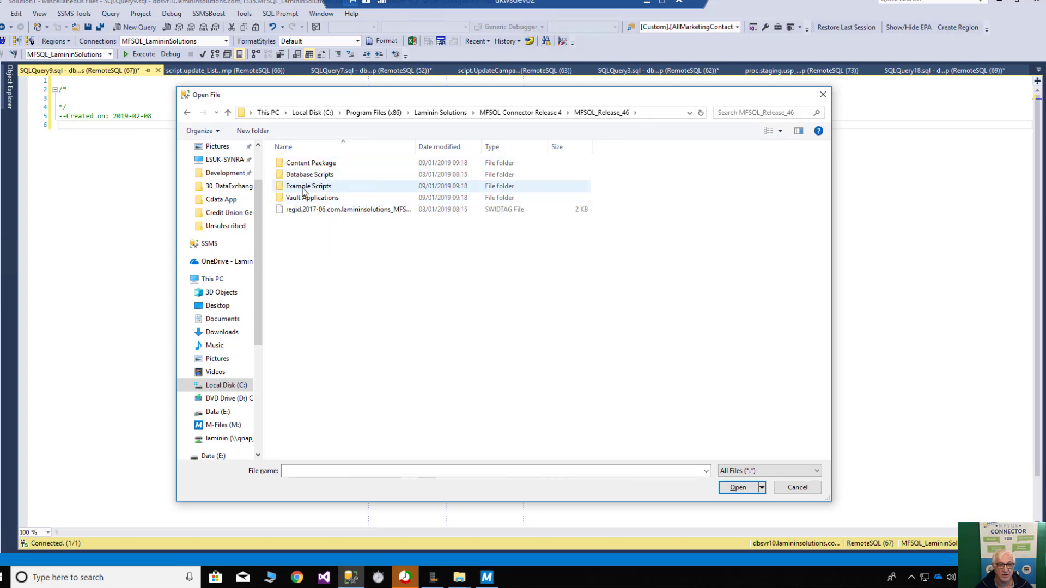
double_click(308, 186)
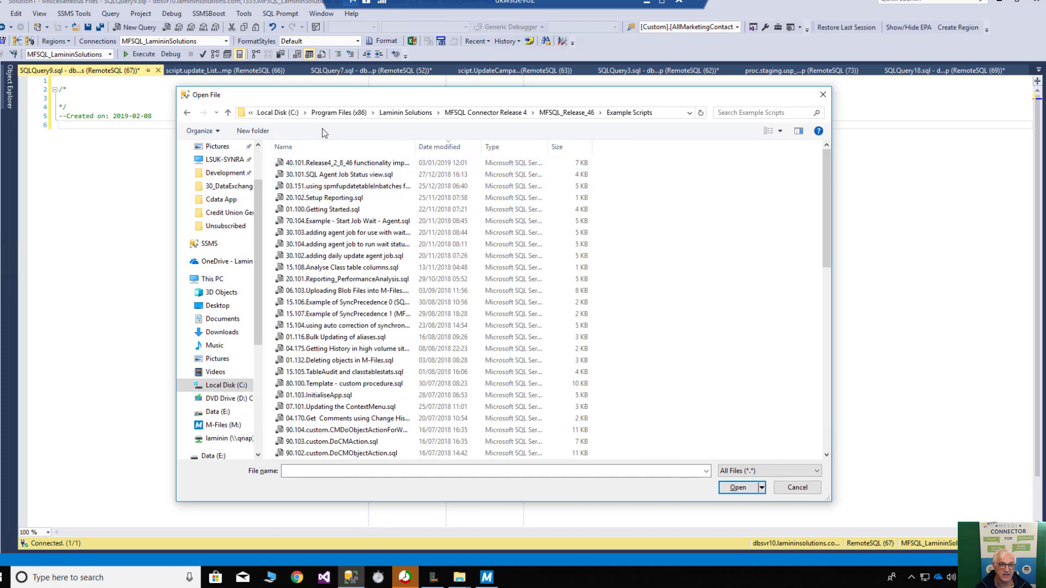
- Sort the example scripts by name, search them for "event" and open 17.101.Export and use M-Files event log.sql
click(382, 147)
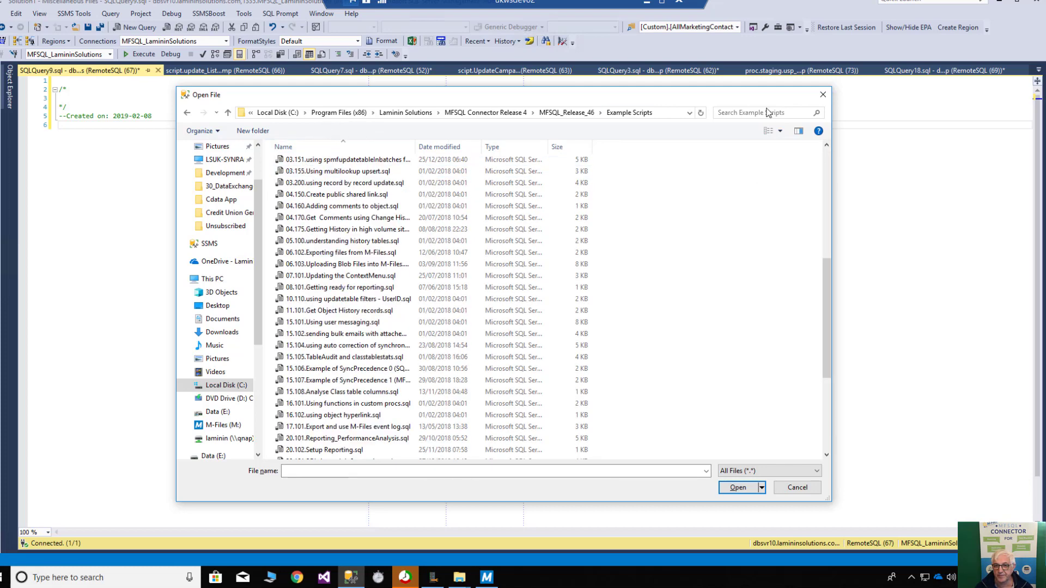
click(760, 114)
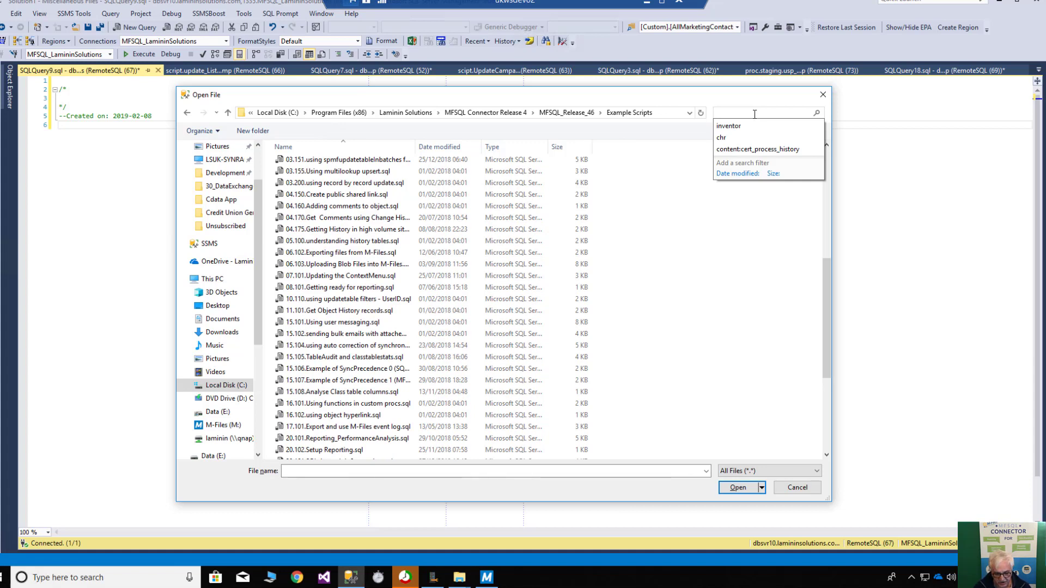
text(event)
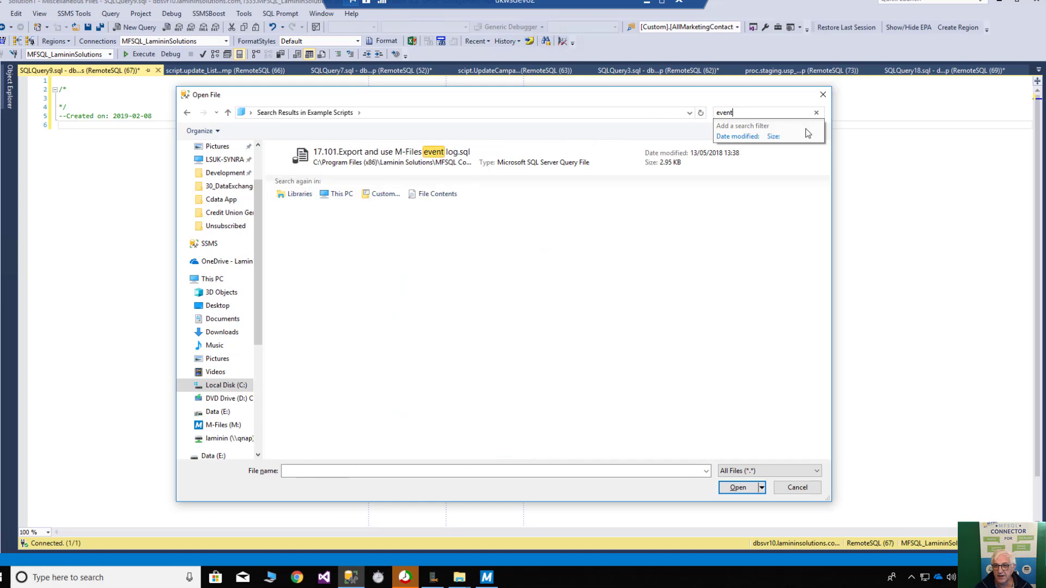
click(351, 156)
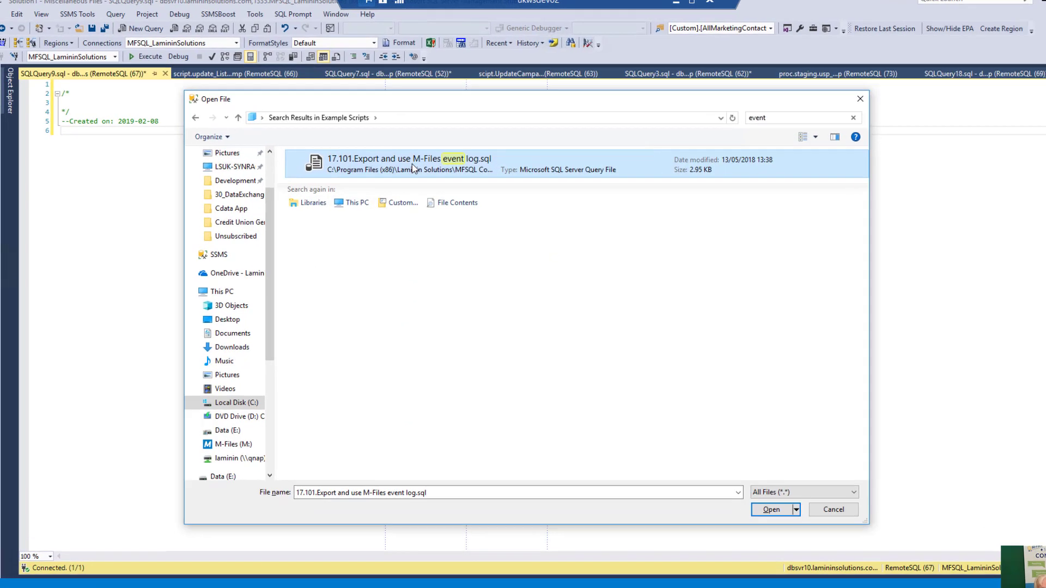
double_click(394, 158)
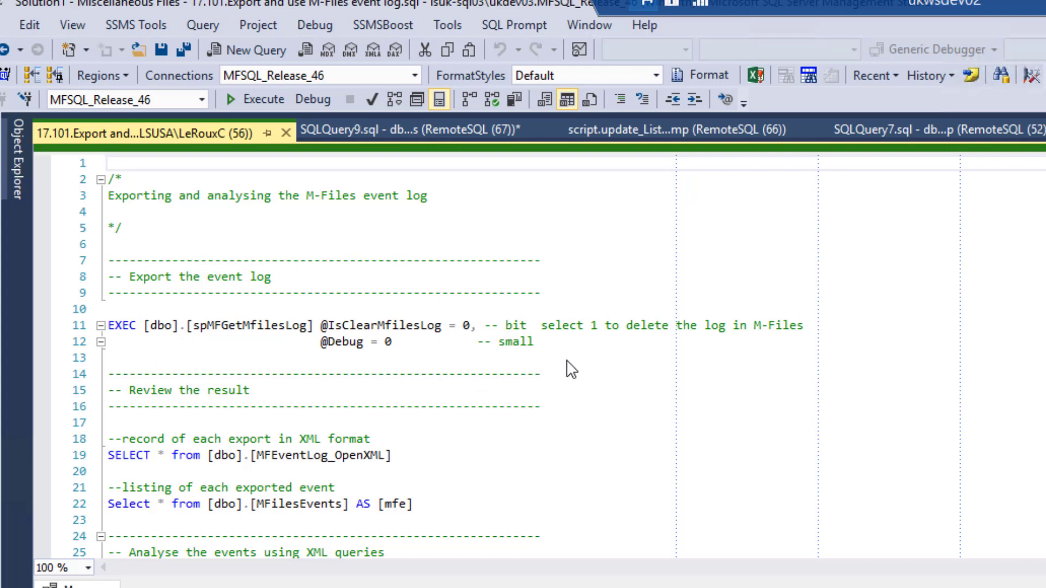
click(596, 362)
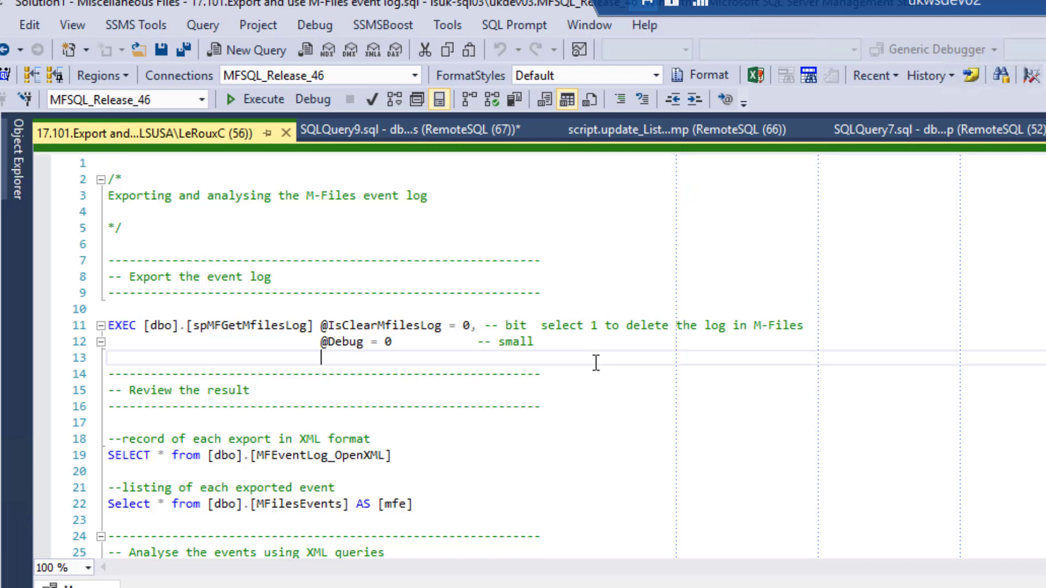
drag(596, 362, 81, 329)
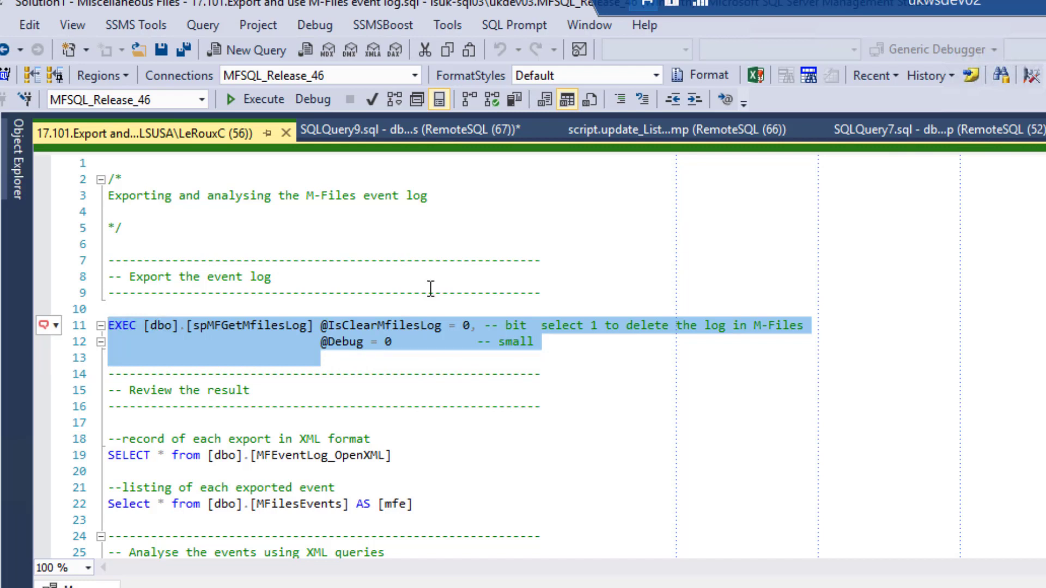
click(244, 99)
- Run the query listing all records of MFilesEvents, then view the first record's event XML and close it again
scroll(598, 379, down, 1)
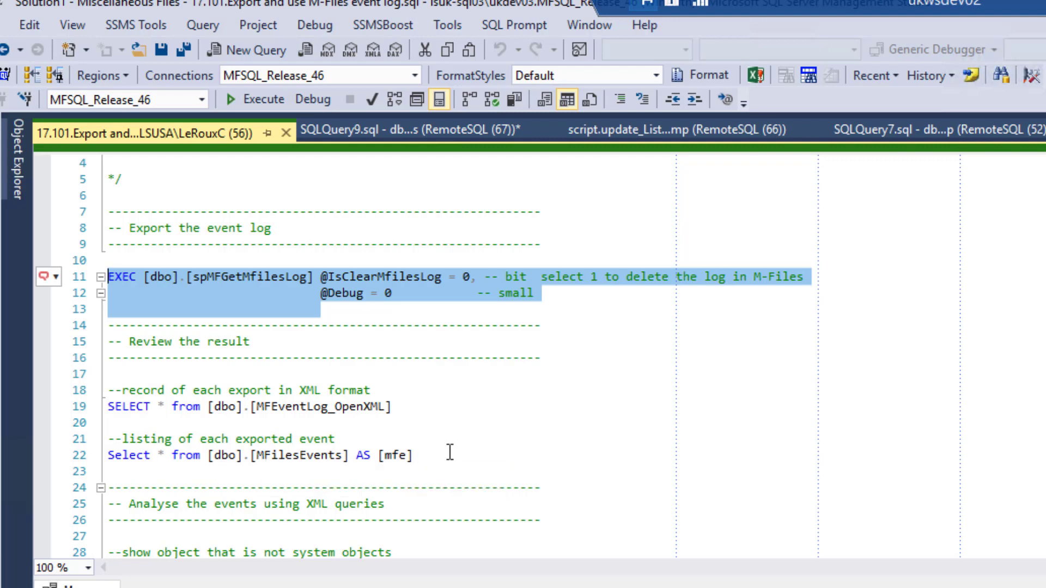
drag(450, 460, 51, 453)
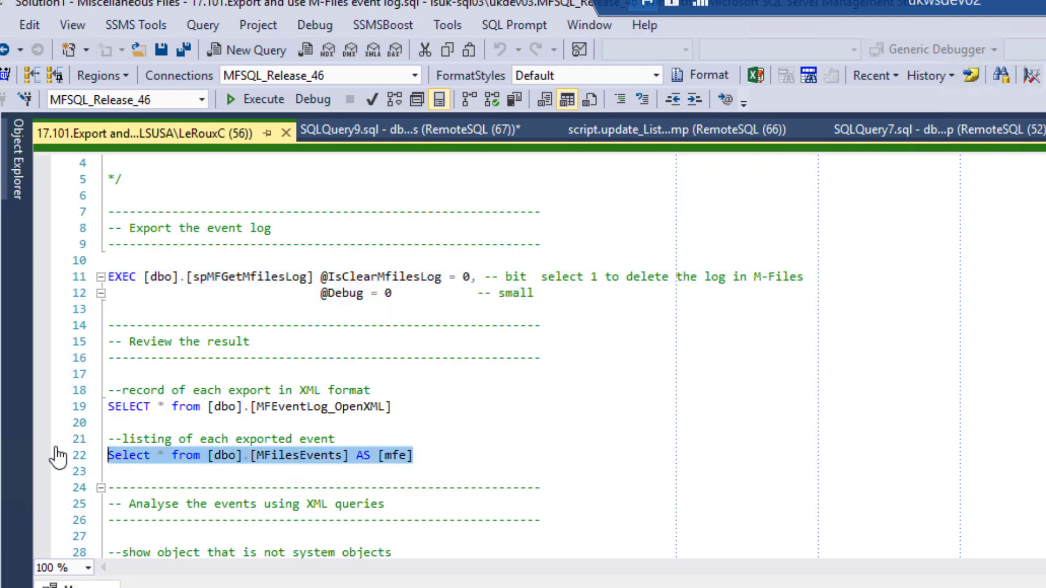
click(263, 98)
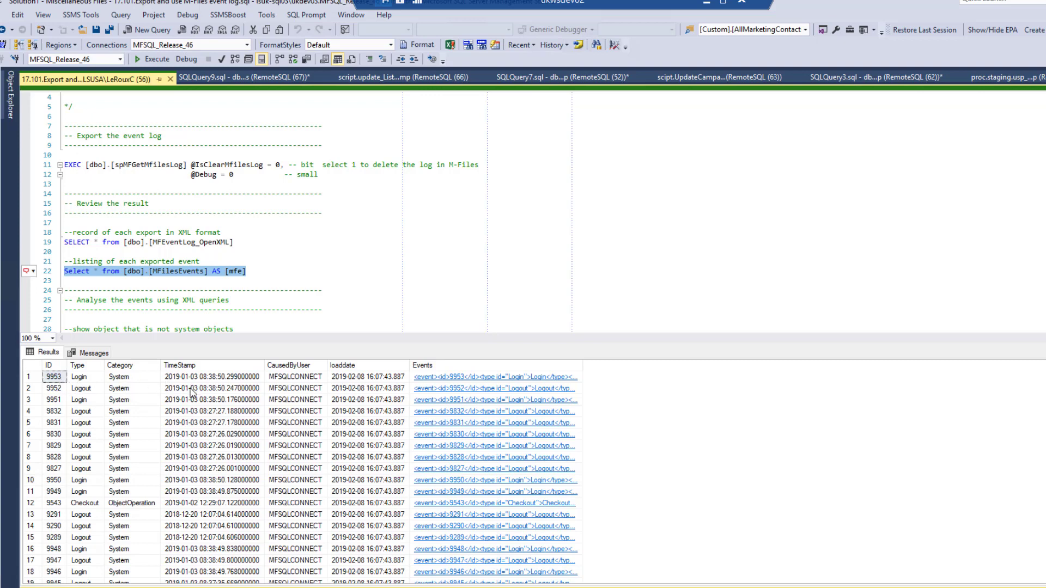
click(459, 379)
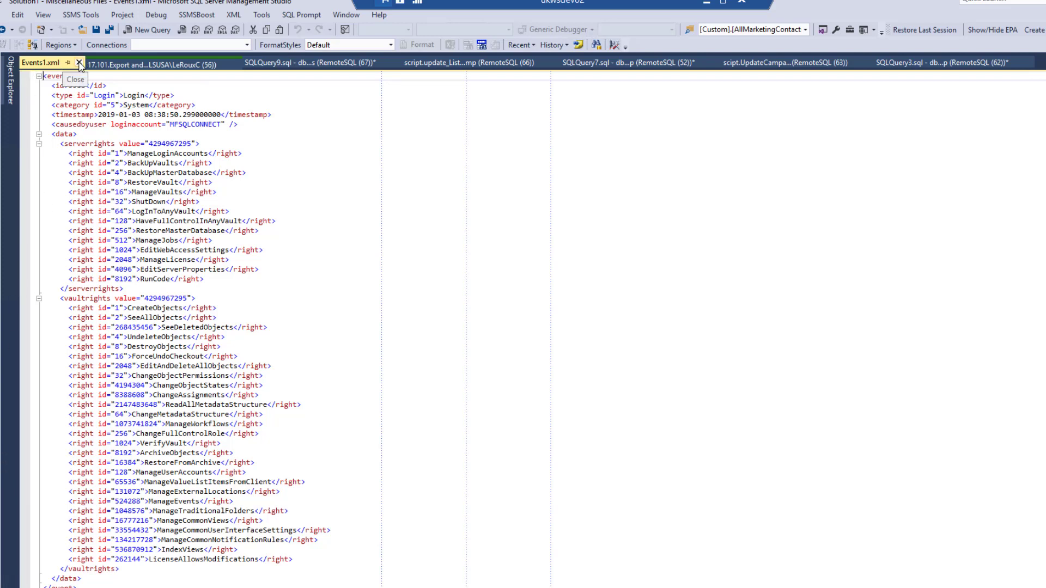
click(79, 64)
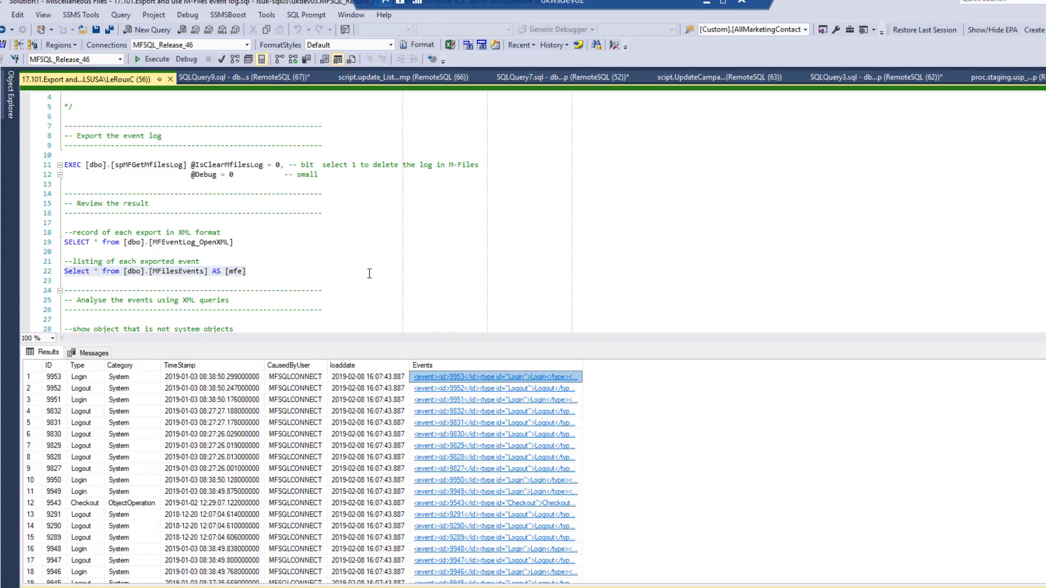
- Run only the XML query that shows events whose Category is not 'System', on lines 30 to 39
scroll(370, 274, down, 2)
click(364, 271)
scroll(364, 270, down, 2)
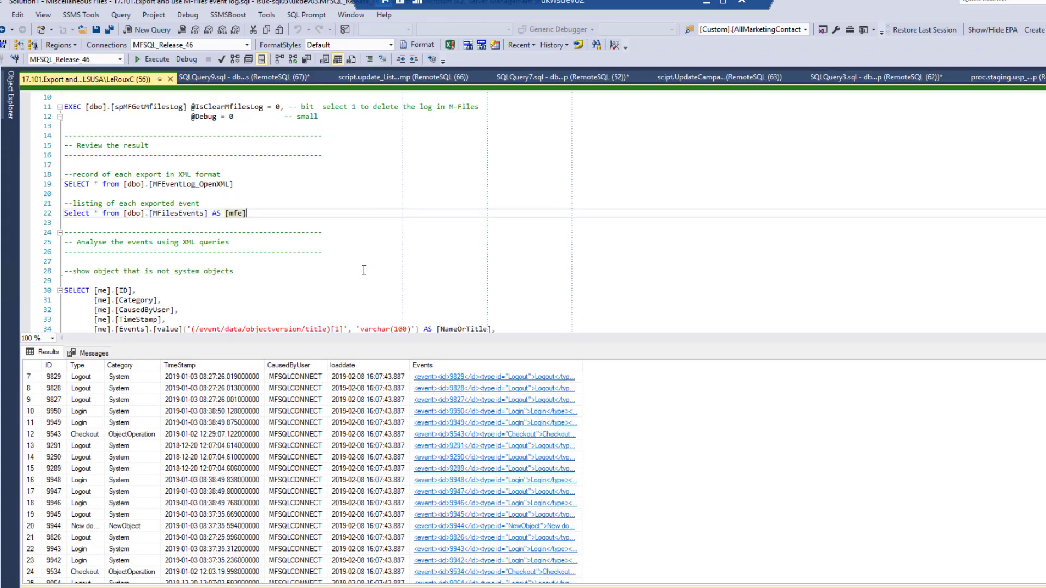
scroll(364, 270, down, 2)
scroll(364, 270, down, 1)
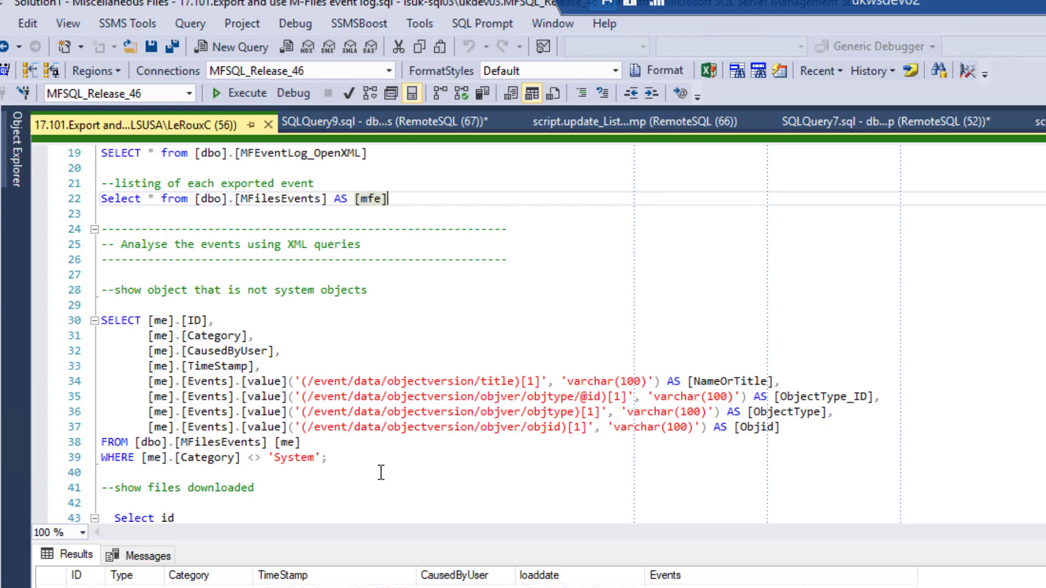
drag(349, 460, 60, 320)
click(242, 92)
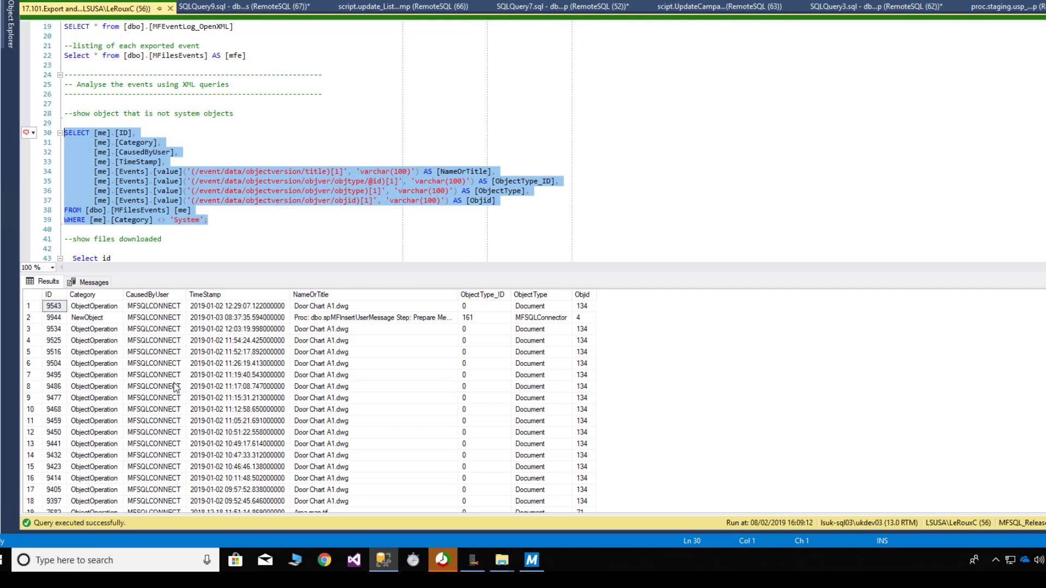
- Run only the "show files downloaded" query, which filters MFilesEvents on Category = 'FileAccess'
scroll(246, 228, down, 1)
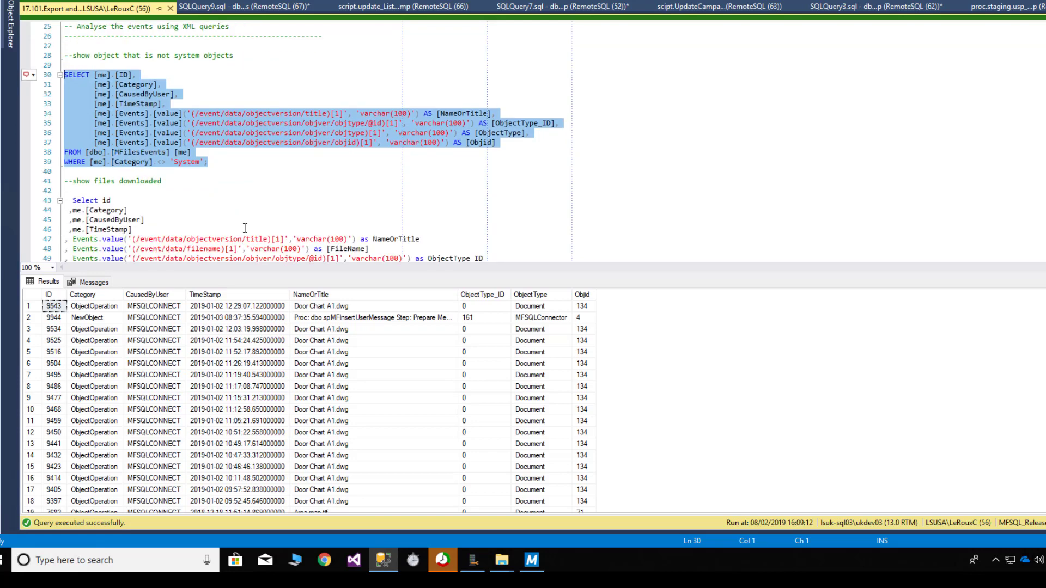
scroll(245, 228, down, 2)
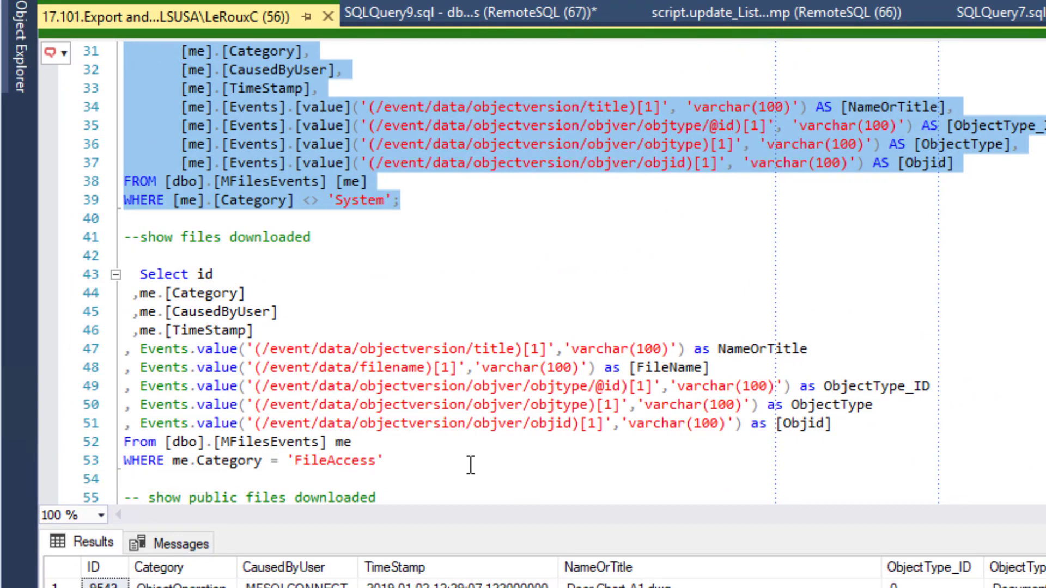
drag(401, 460, 109, 272)
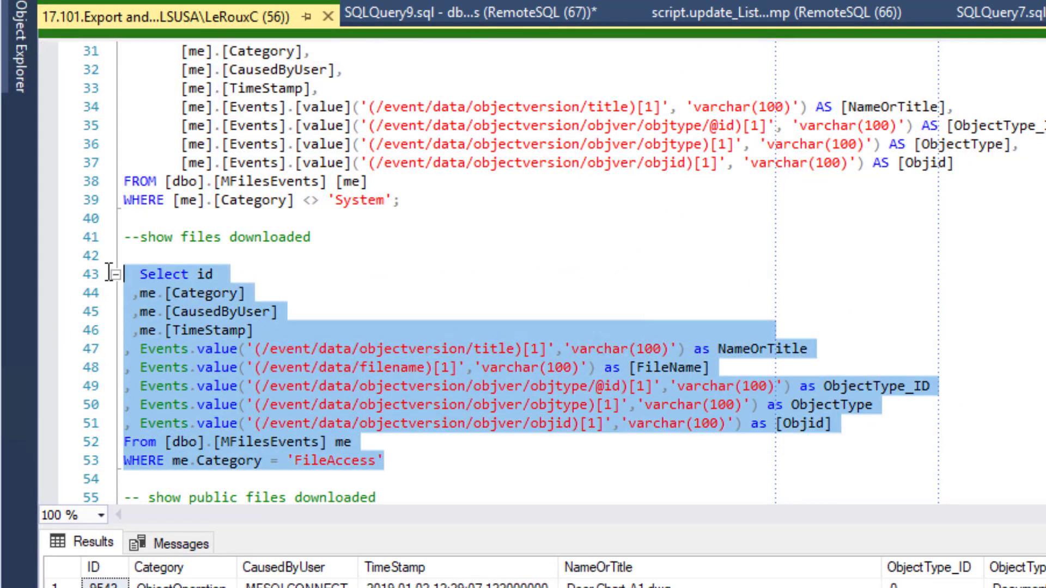
click(299, 2)
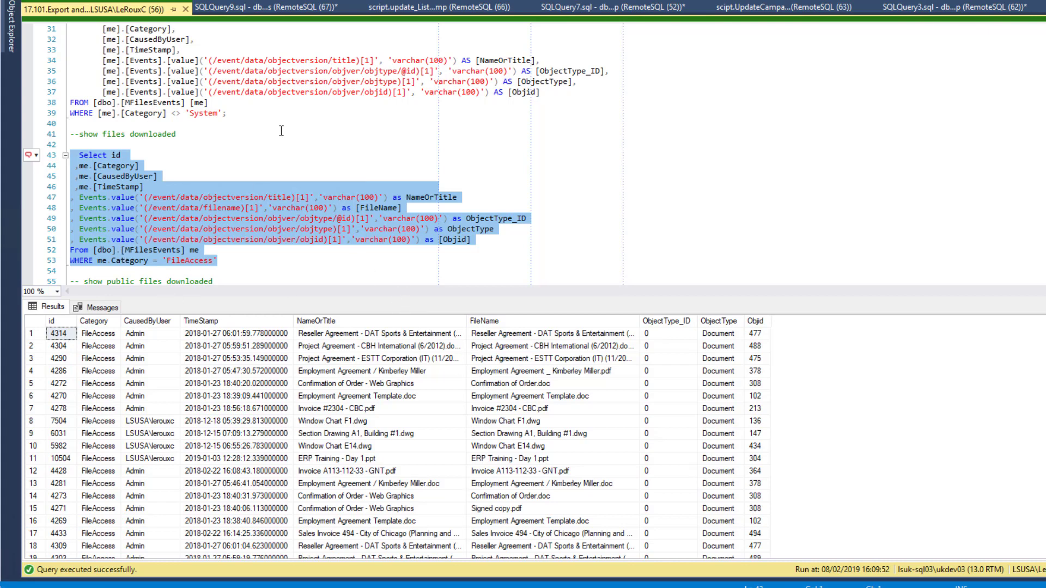
- Go back to the "listing of each exported event" query on line 22 and run it again
scroll(292, 132, up, 6)
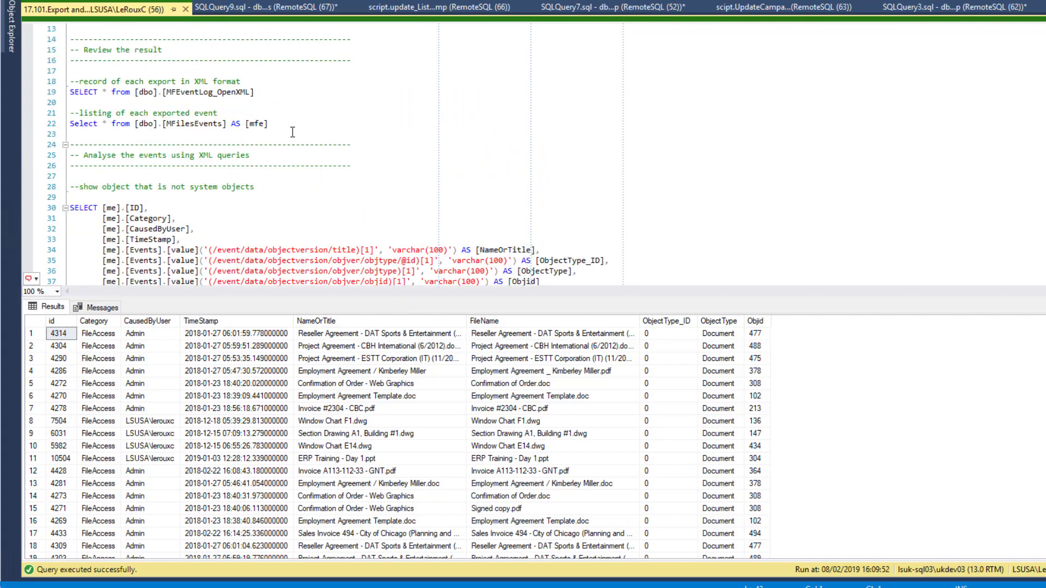
drag(292, 124, 48, 124)
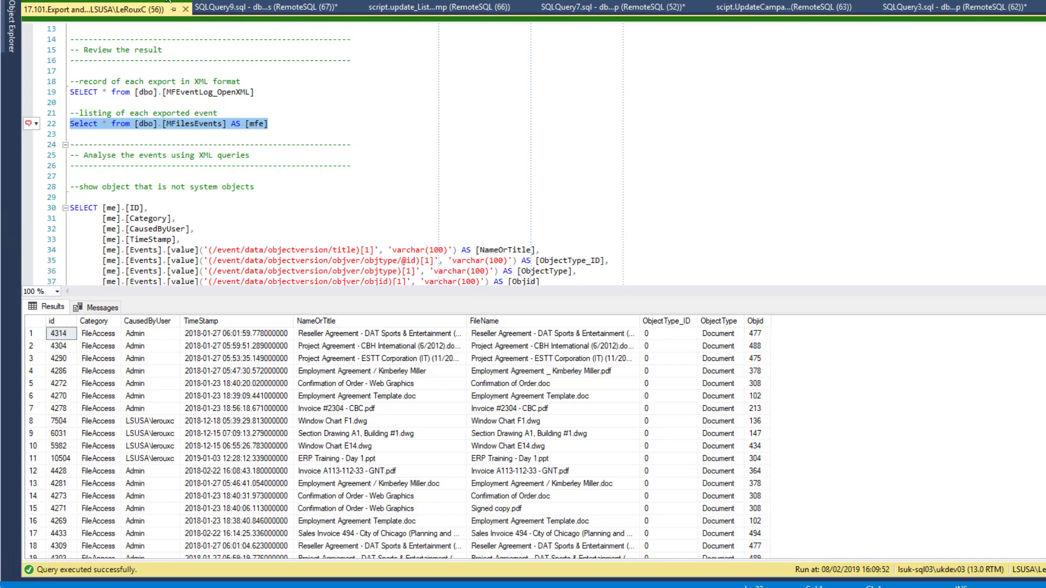
key(F5)
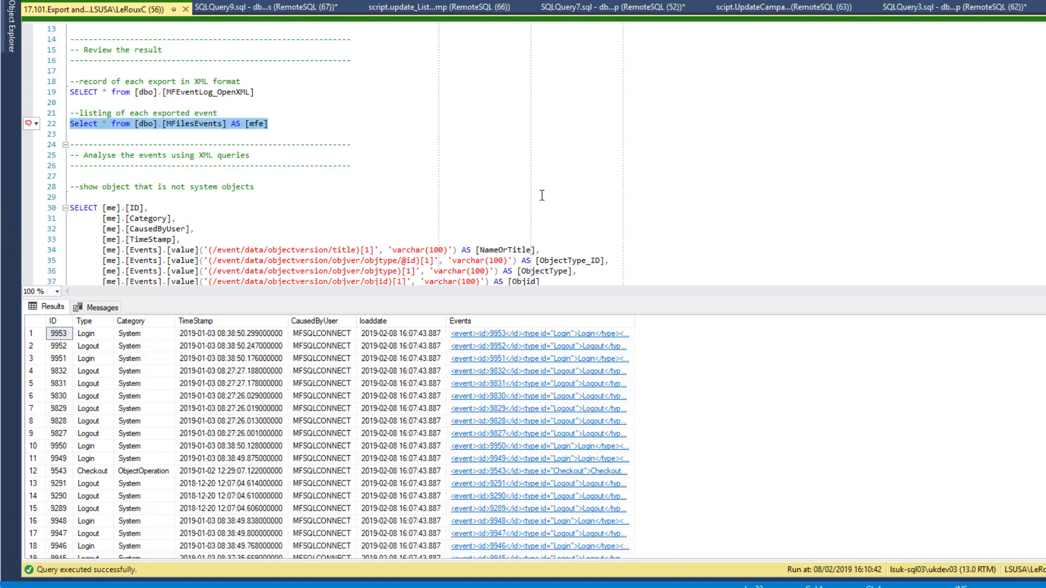
- Run only the "show public files downloaded" query, which filters MFilesEvents on Type = 'File downloaded via public link'
scroll(542, 195, down, 10)
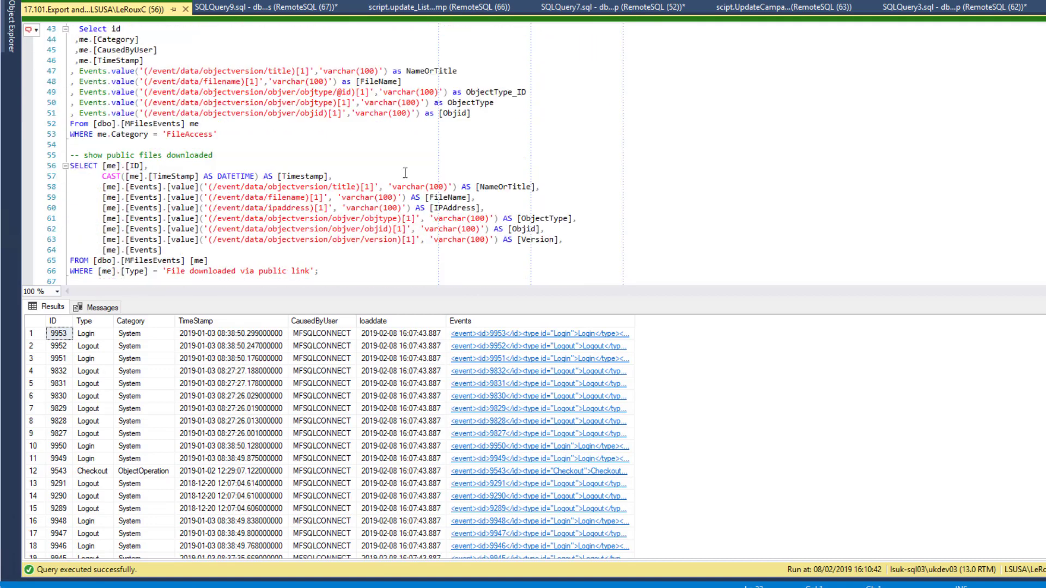
scroll(405, 173, down, 1)
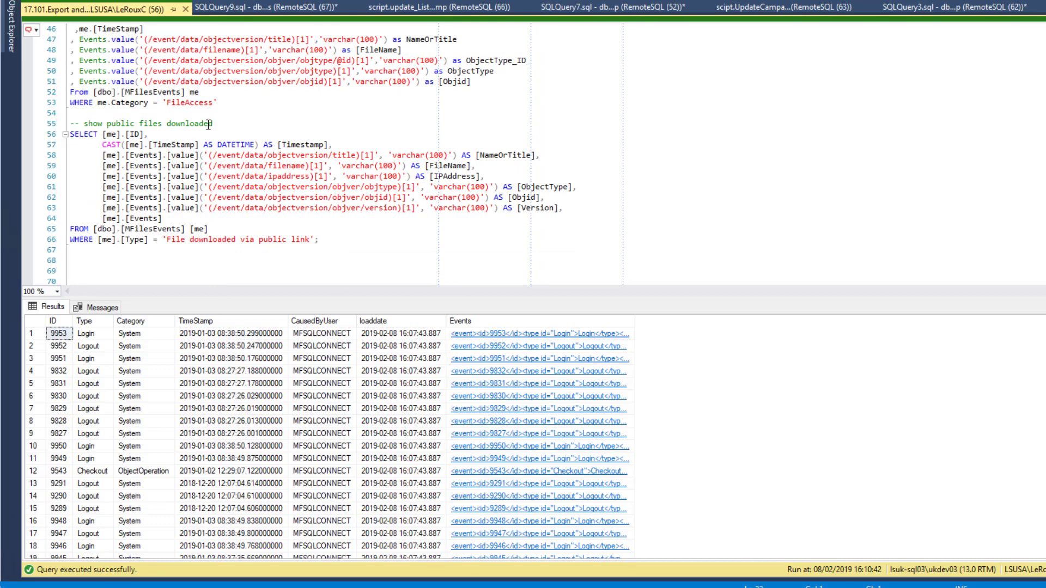
click(92, 262)
drag(69, 252, 70, 124)
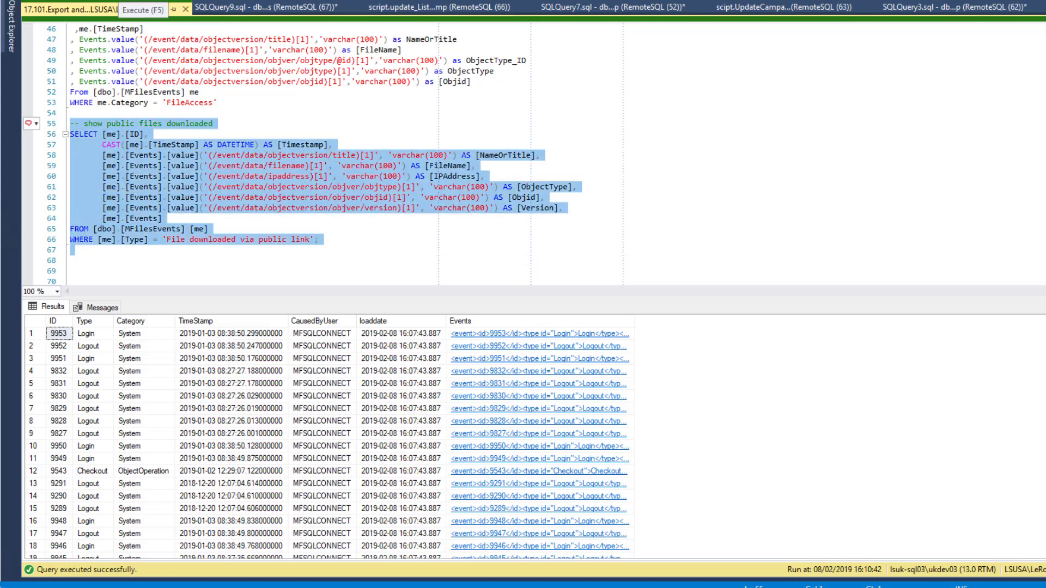
key(F5)
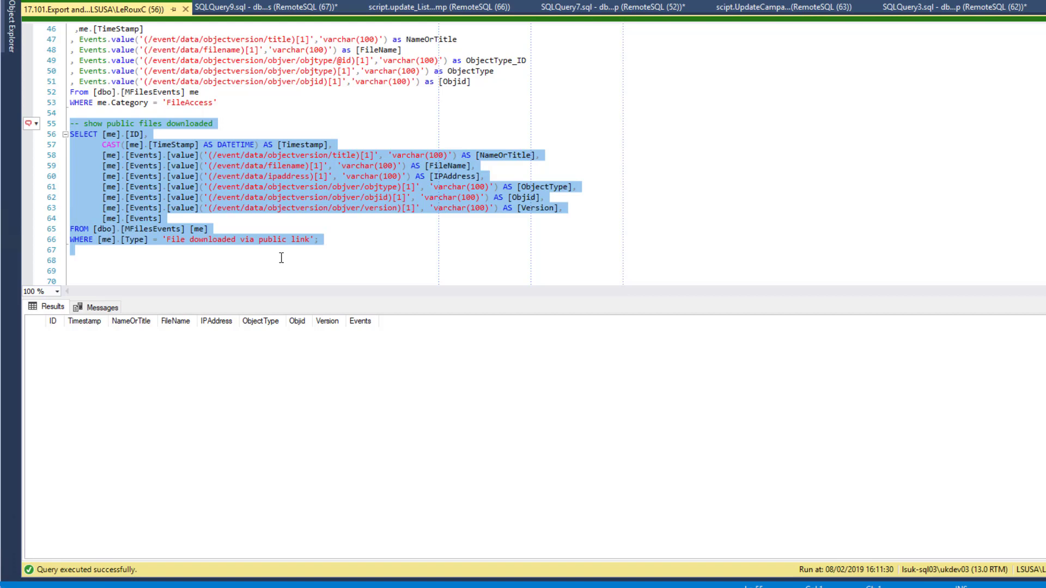
scroll(281, 258, down, 1)
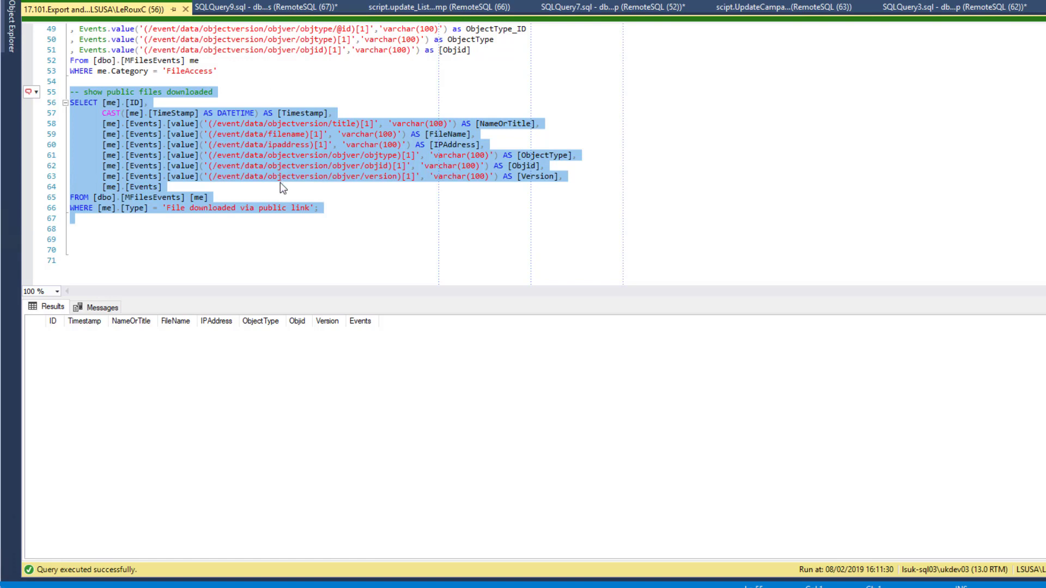
- Run only the query on line 22 again, which lists every exported event from MFilesEvents
click(159, 230)
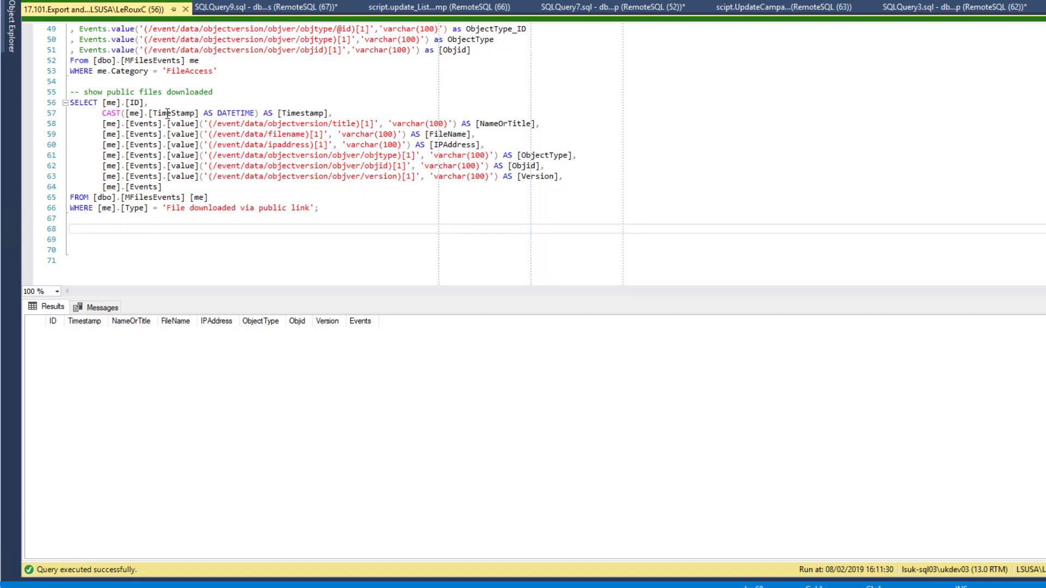
scroll(163, 114, up, 12)
scroll(169, 112, up, 4)
scroll(163, 164, down, 1)
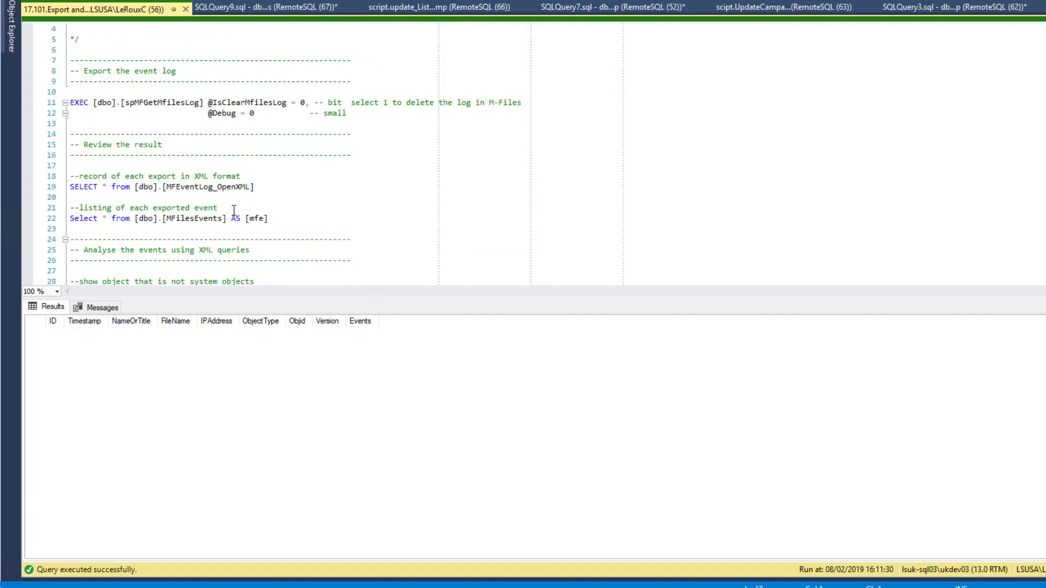
drag(283, 219, 21, 220)
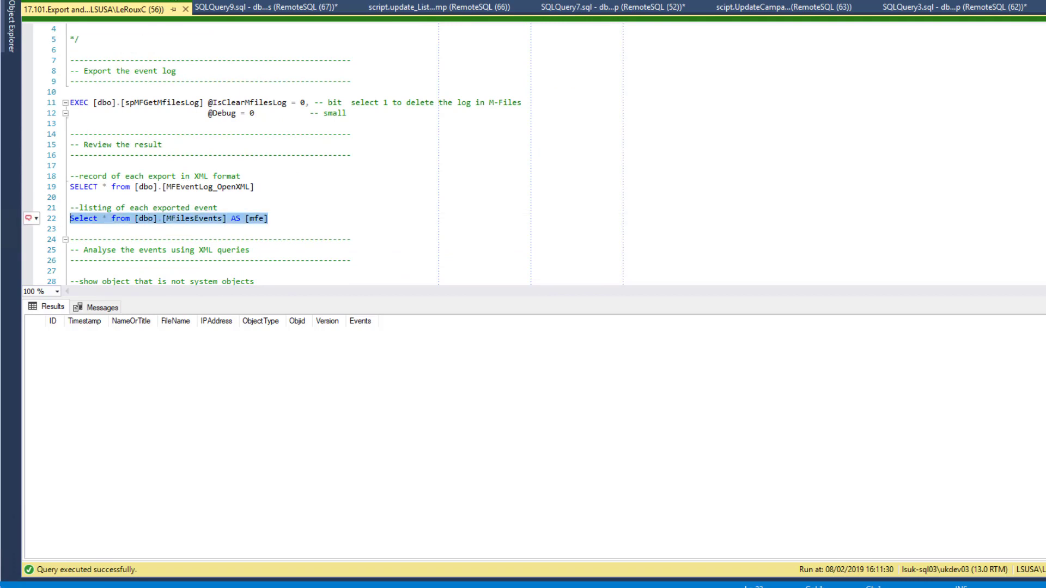
key(F5)
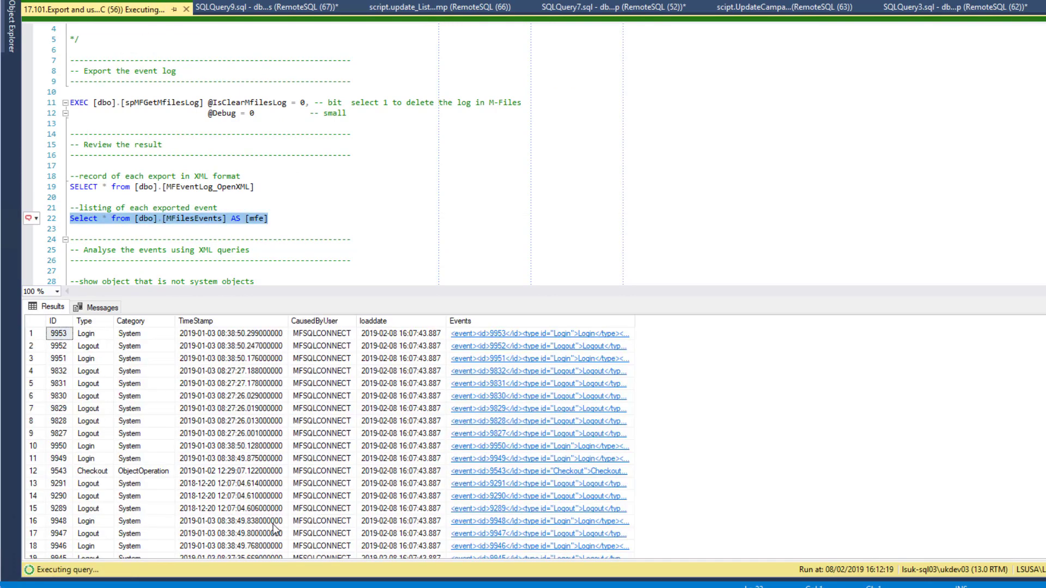
- Open the event XML of the Checkout record with category ObjectOperation and ID 9543 from the event listing
scroll(109, 381, down, 2)
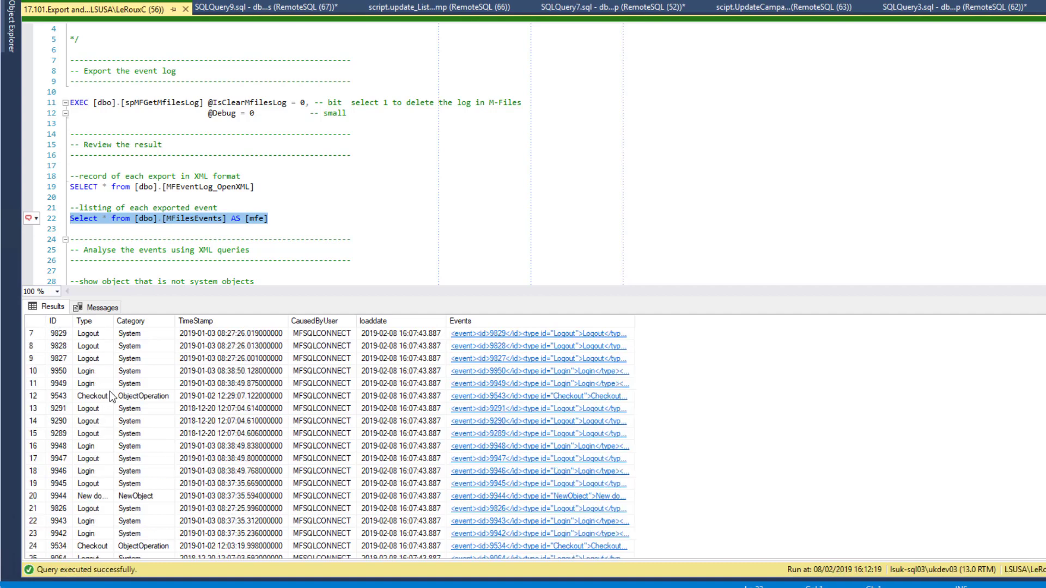
click(144, 396)
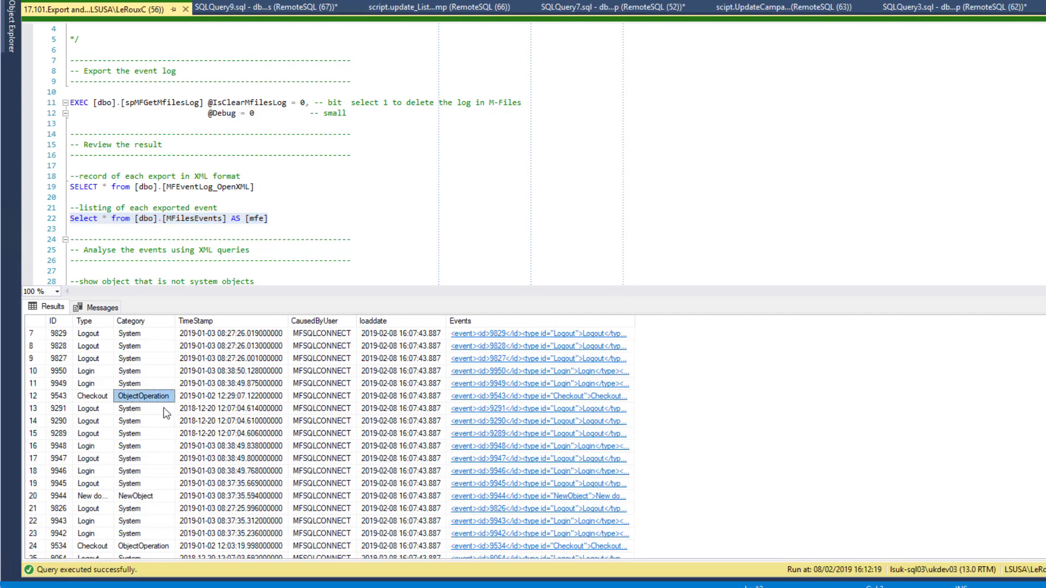
click(515, 403)
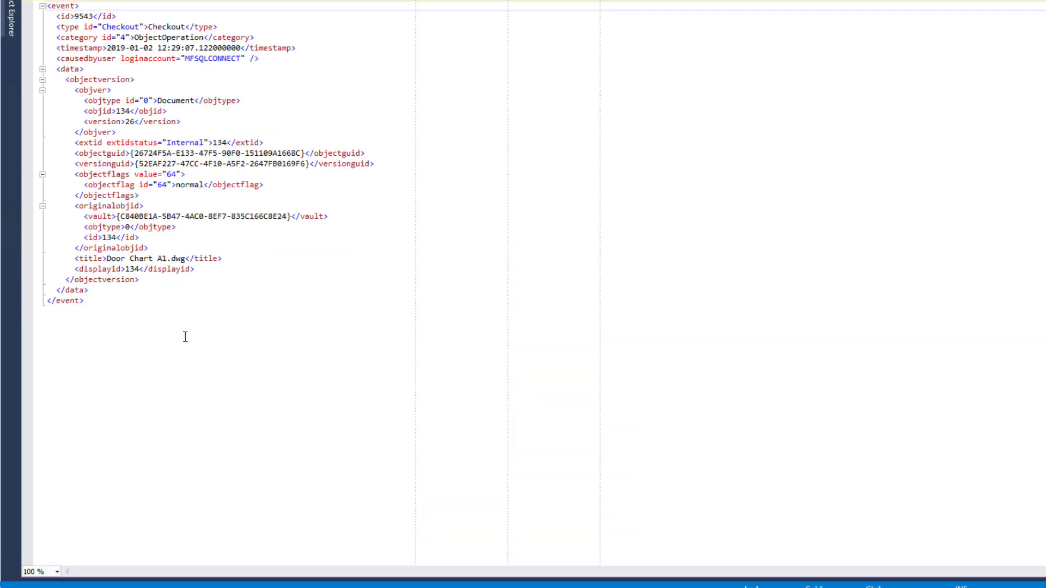